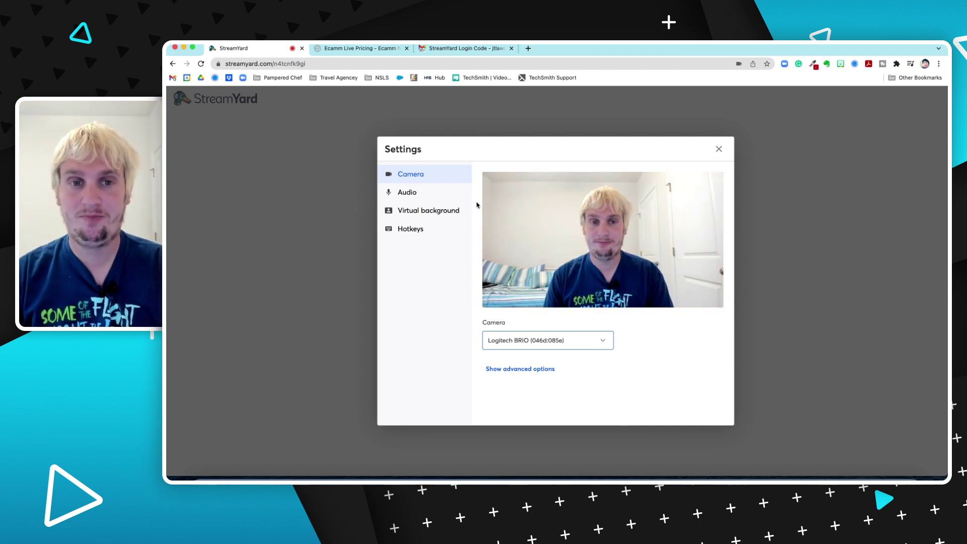
Choose TTGK Audio (3302:17c0) as the microphone in the audio settings and enter the studio
left_click(402, 193)
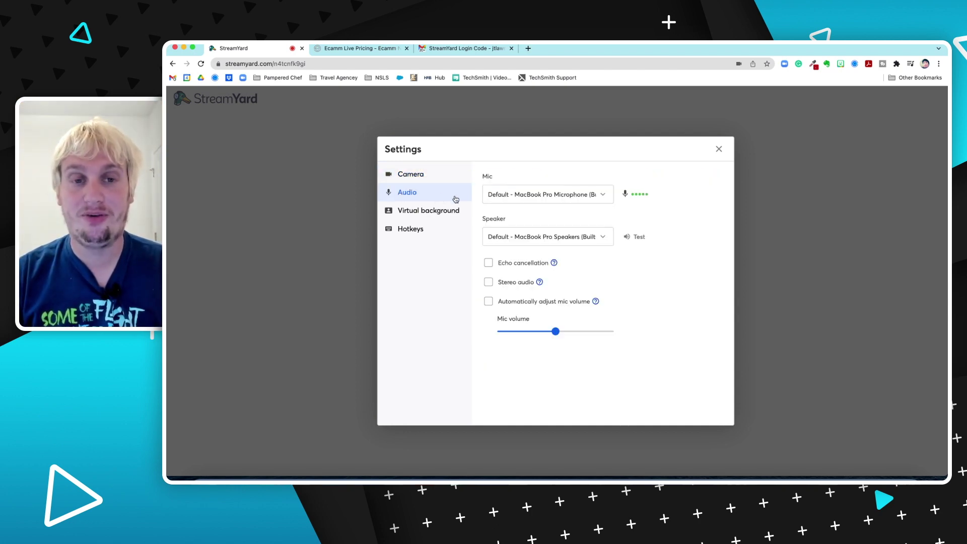
left_click(545, 196)
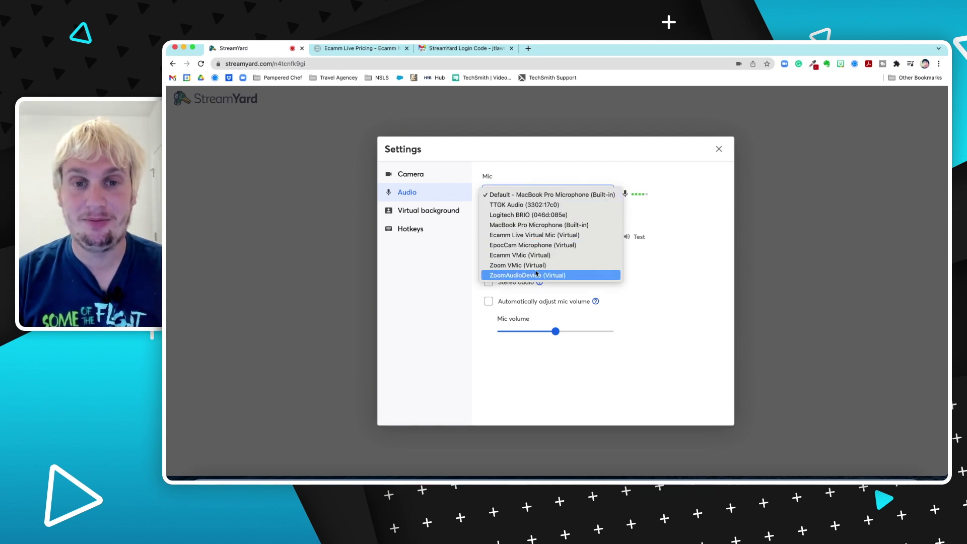
left_click(525, 204)
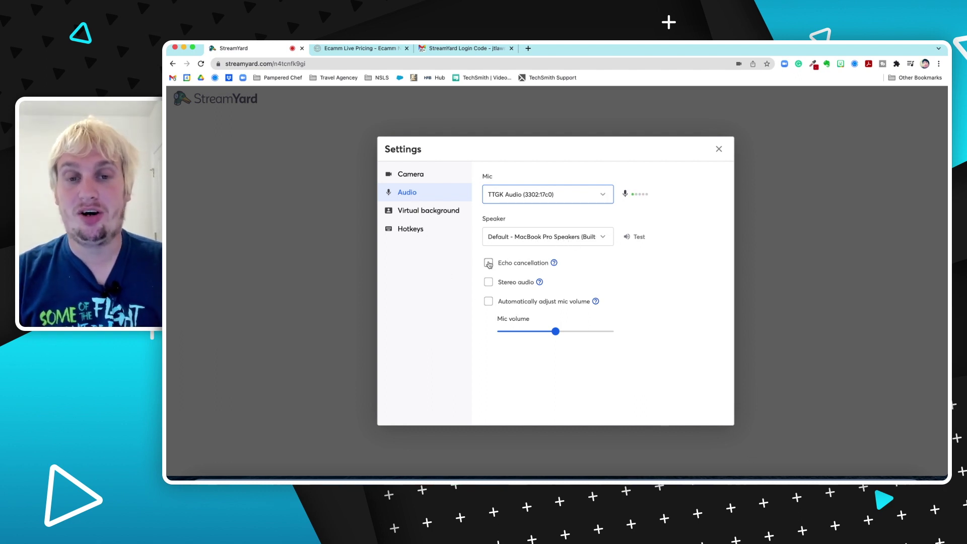
mouse_move(554, 335)
left_mouse_down()
mouse_move(628, 335)
mouse_move(557, 331)
left_mouse_up()
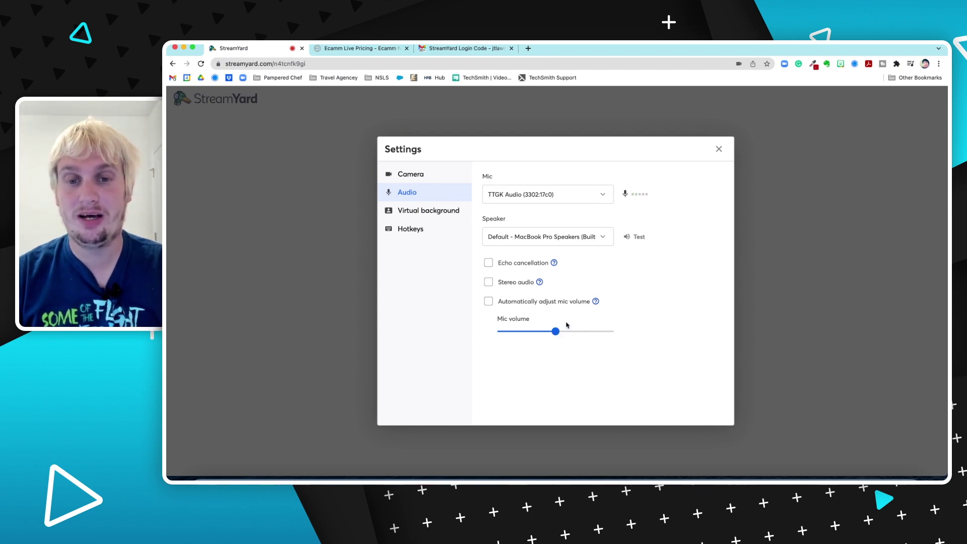
left_click(718, 150)
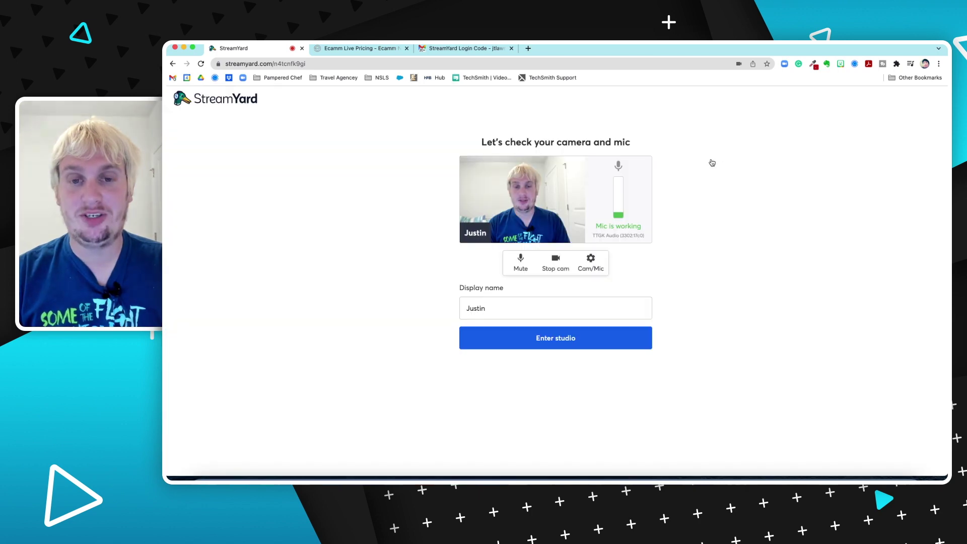
left_click(595, 331)
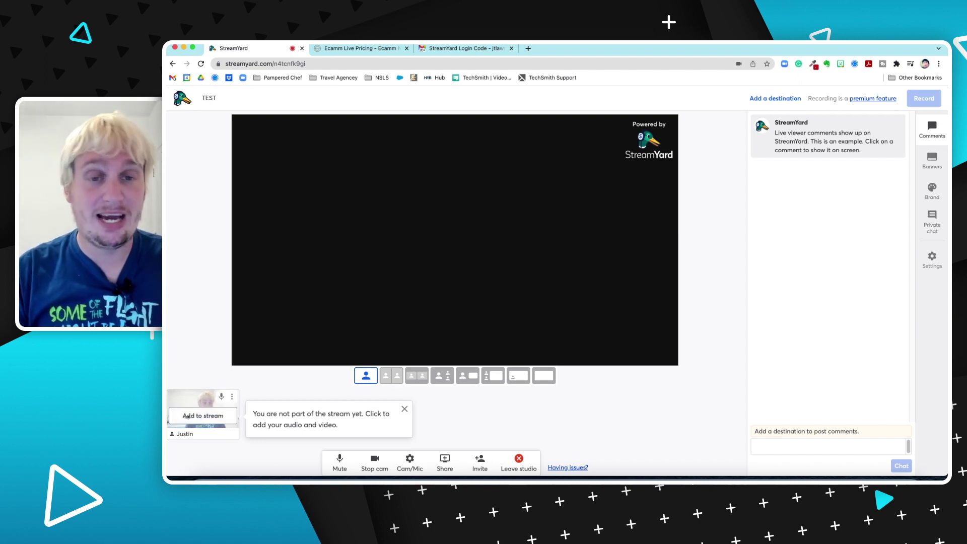
Add the host's camera to the stream and remove it again
left_click(188, 416)
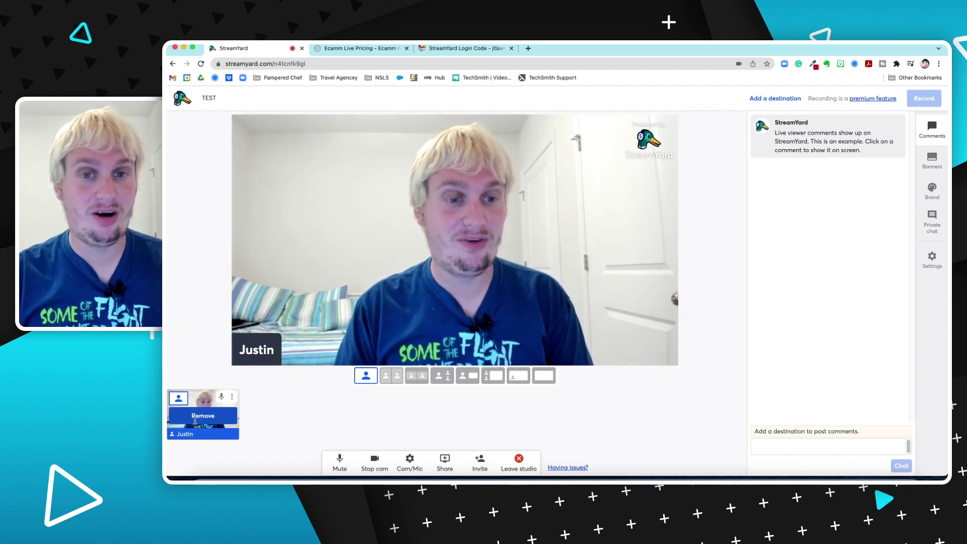
left_click(195, 419)
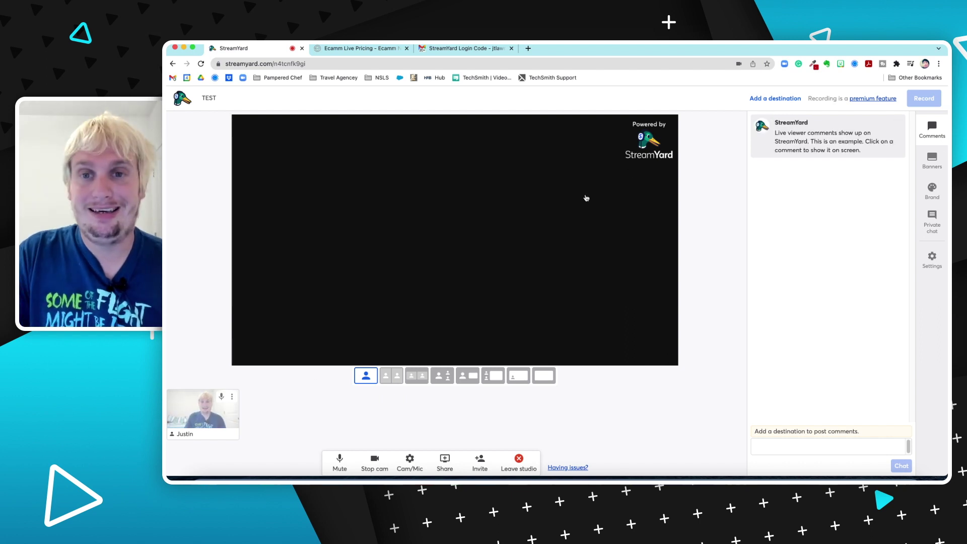
Look through the example banners and brand settings, and try to add a custom background
left_click(932, 162)
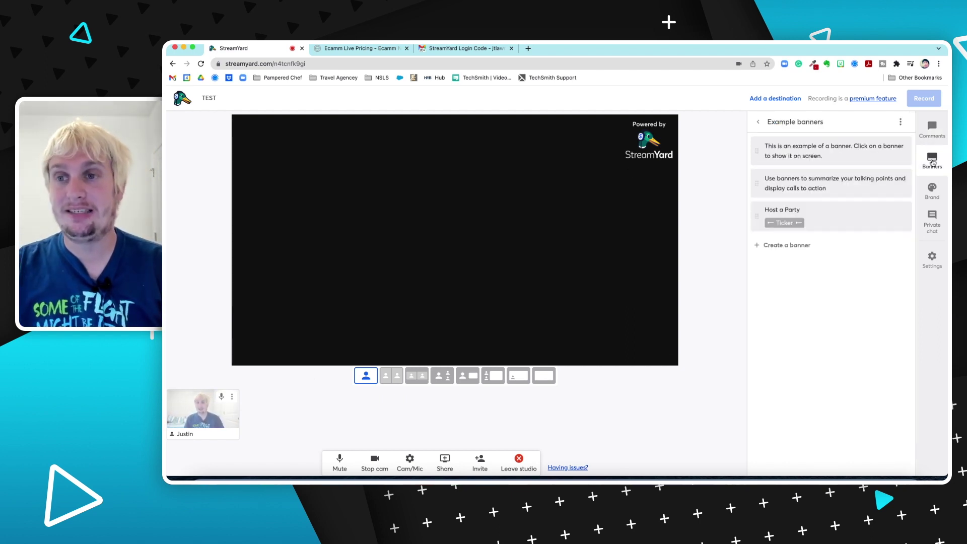
left_click(933, 190)
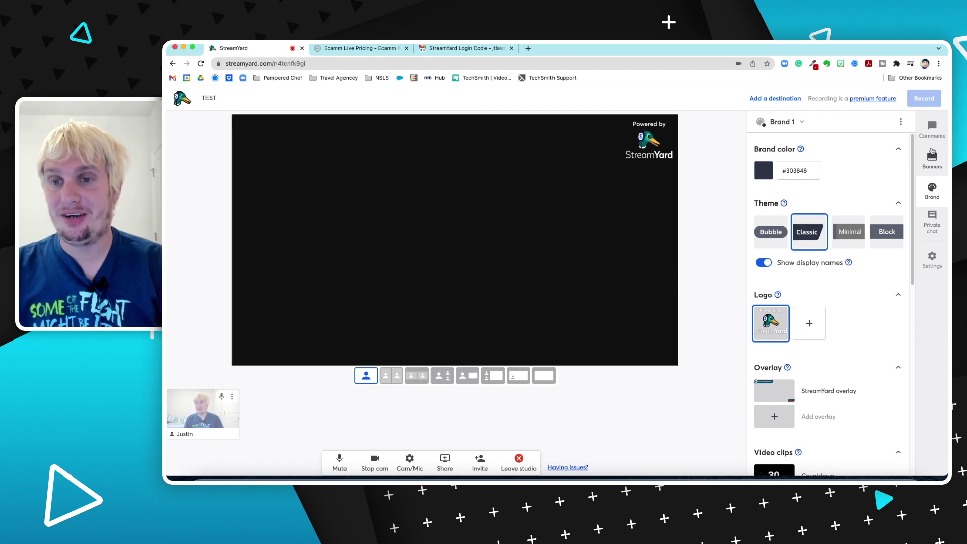
scroll(856, 252, "down", 5)
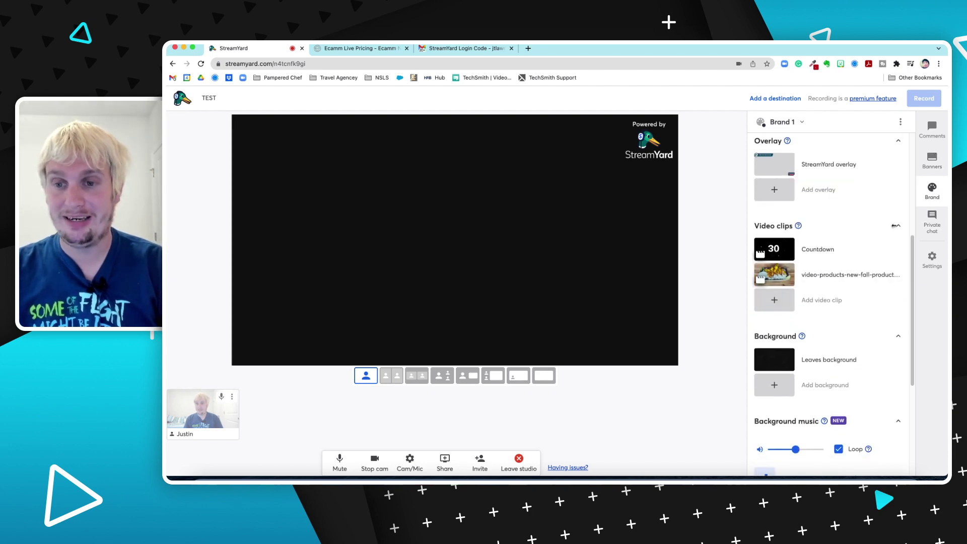
scroll(893, 225, "down", 4)
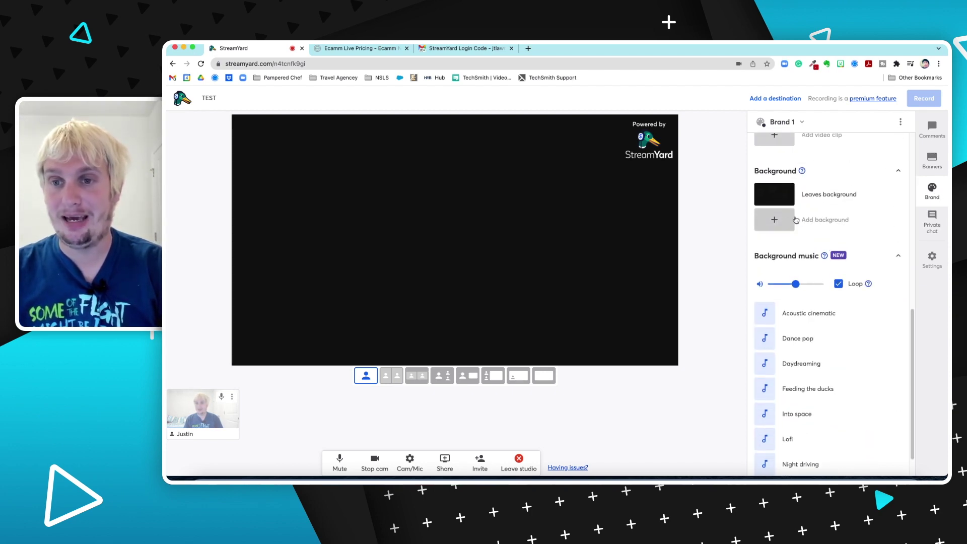
left_click(783, 221)
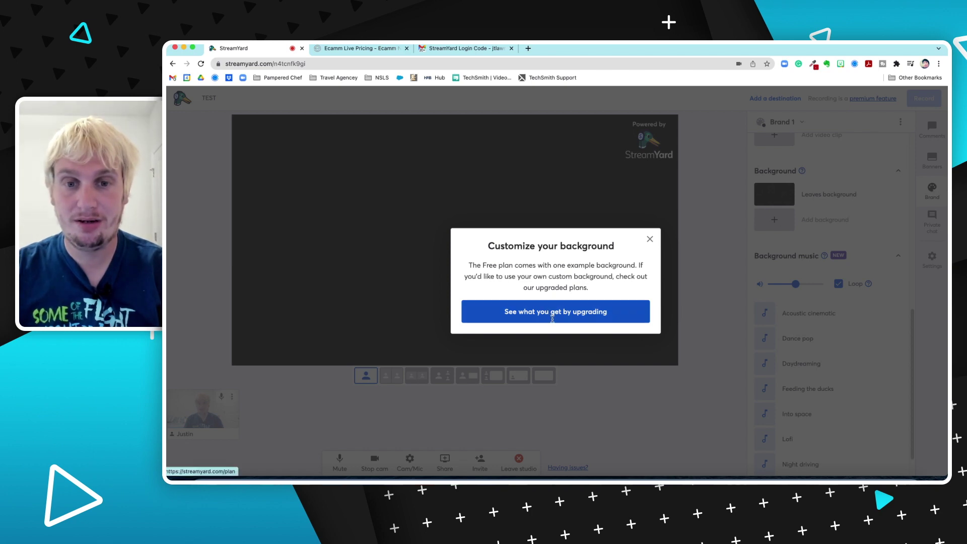
left_click(649, 239)
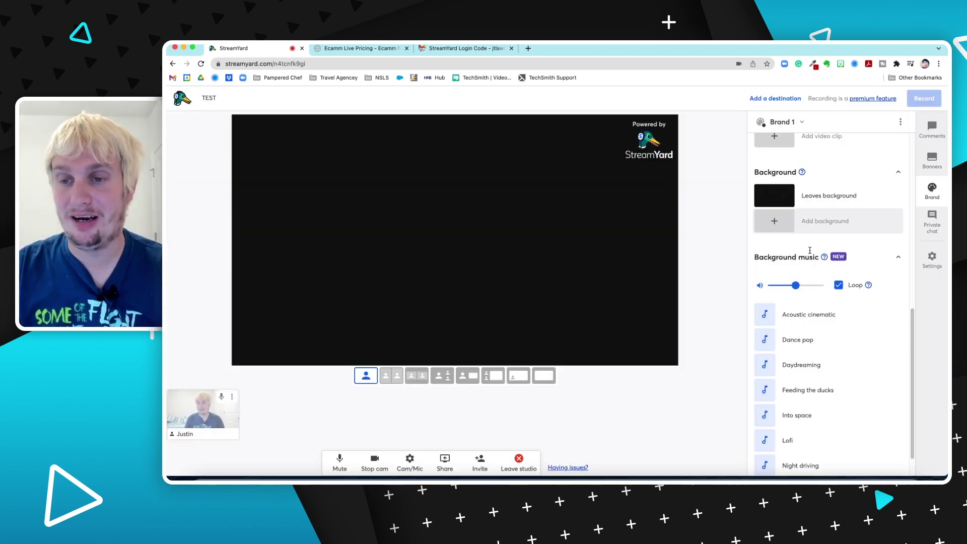
Show the new fall products video clip and the Countdown clip on the stream, hiding each one again
scroll(809, 251, "up", 3)
scroll(805, 261, "down", 5)
mouse_move(789, 294)
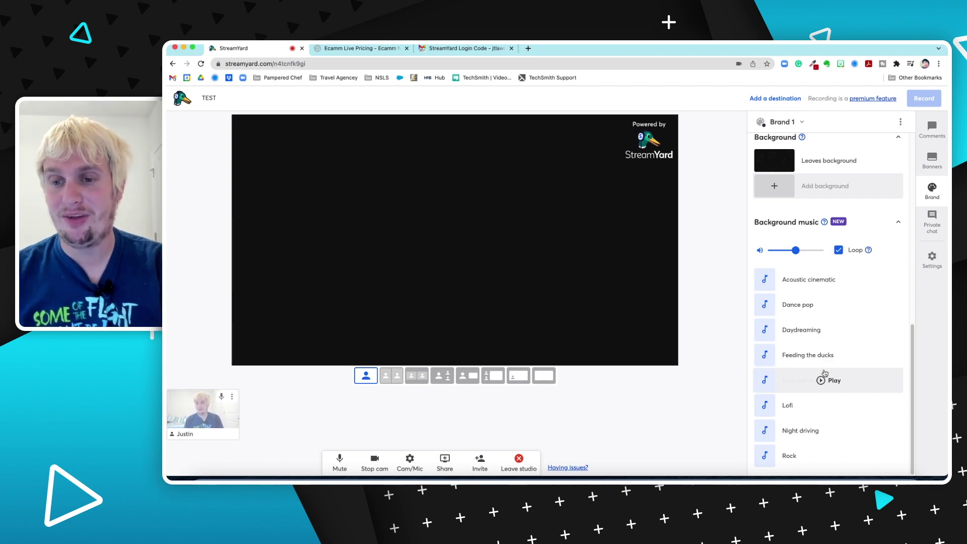
scroll(800, 299, "up", 3)
scroll(782, 279, "up", 1)
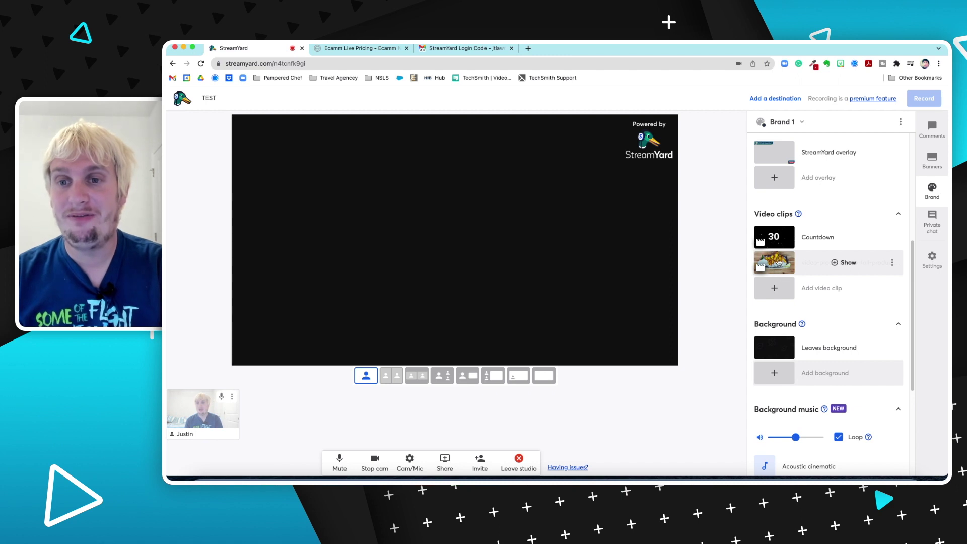
left_click(779, 263)
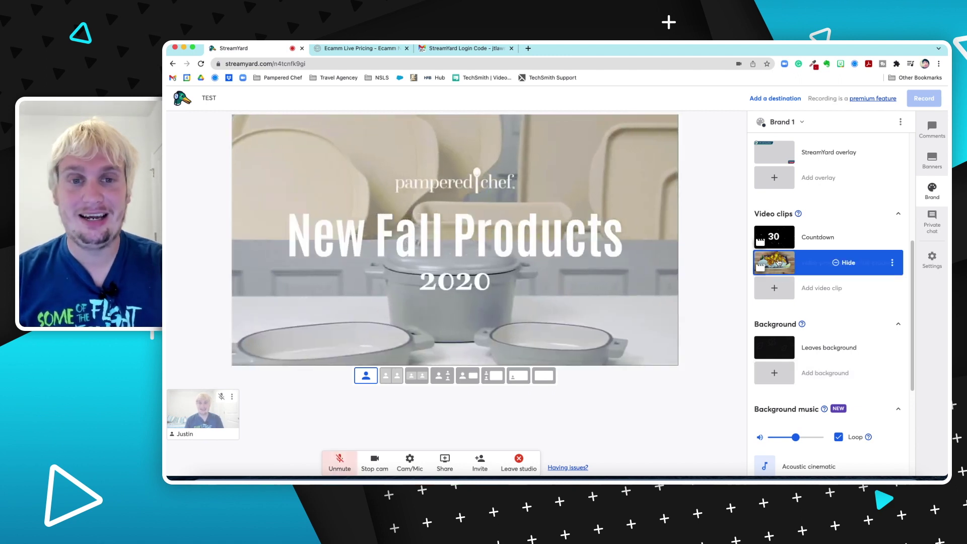
left_click(779, 262)
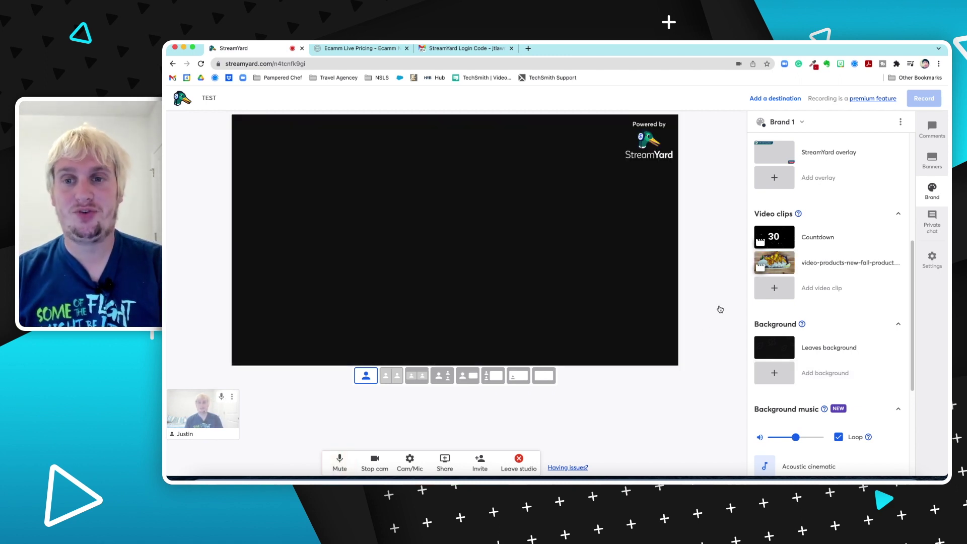
left_click(780, 241)
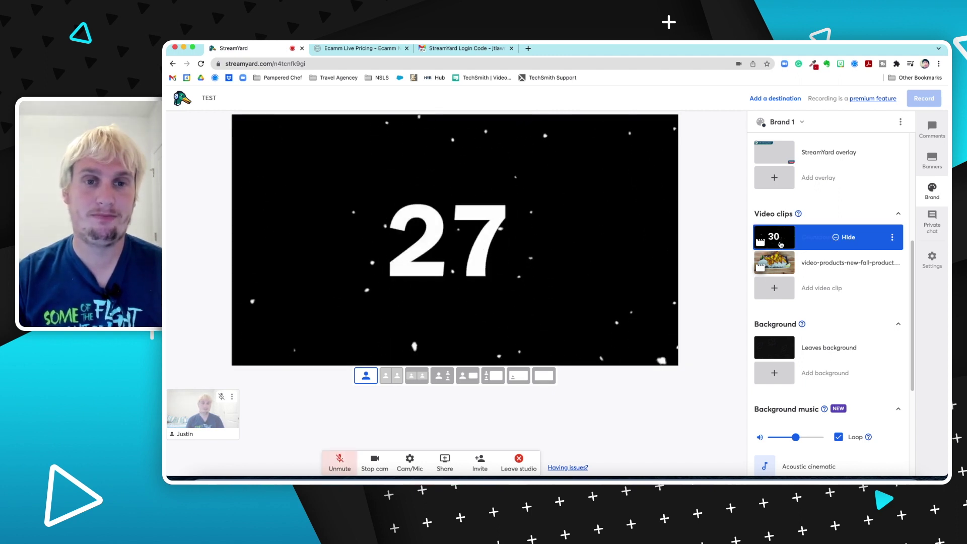
left_click(780, 242)
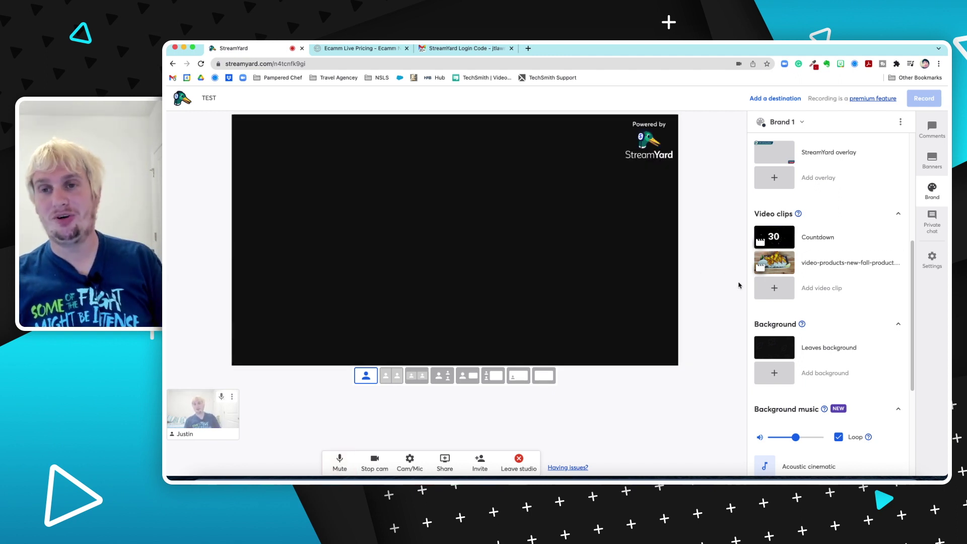
Show the StreamYard overlay on the stream and hide it again
scroll(838, 290, "up", 5)
left_click(804, 392)
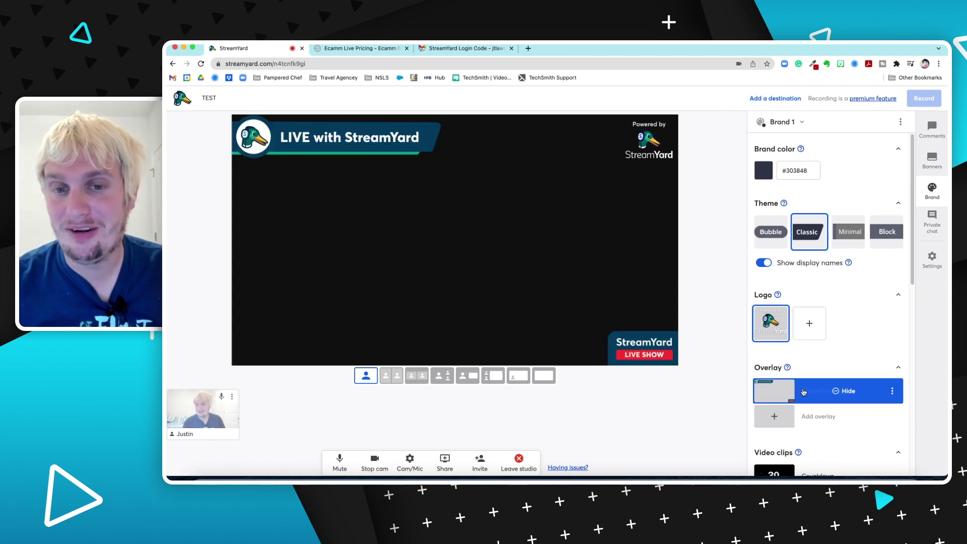
left_click(803, 393)
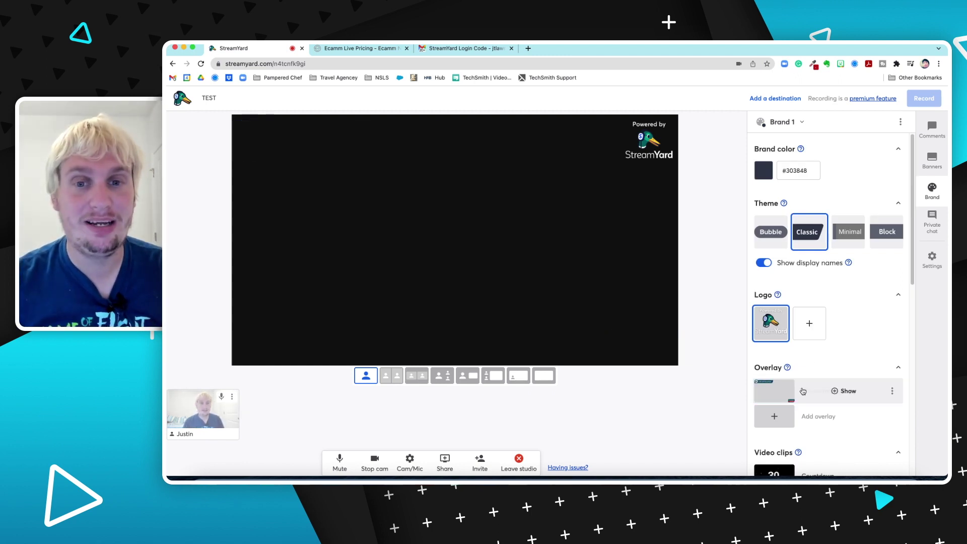
Check the logo customization option and its upgrade plans page, and close both
left_click(769, 325)
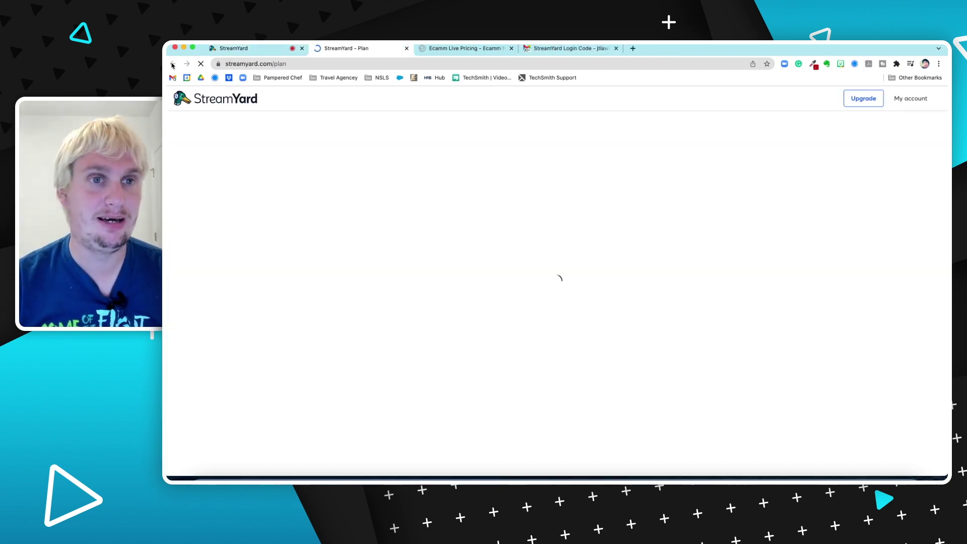
left_click(406, 48)
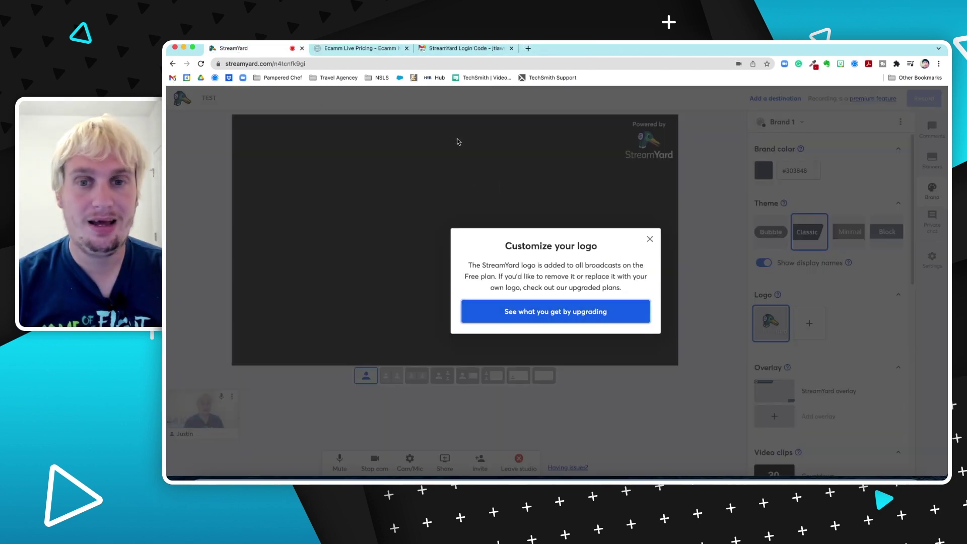
left_click(649, 239)
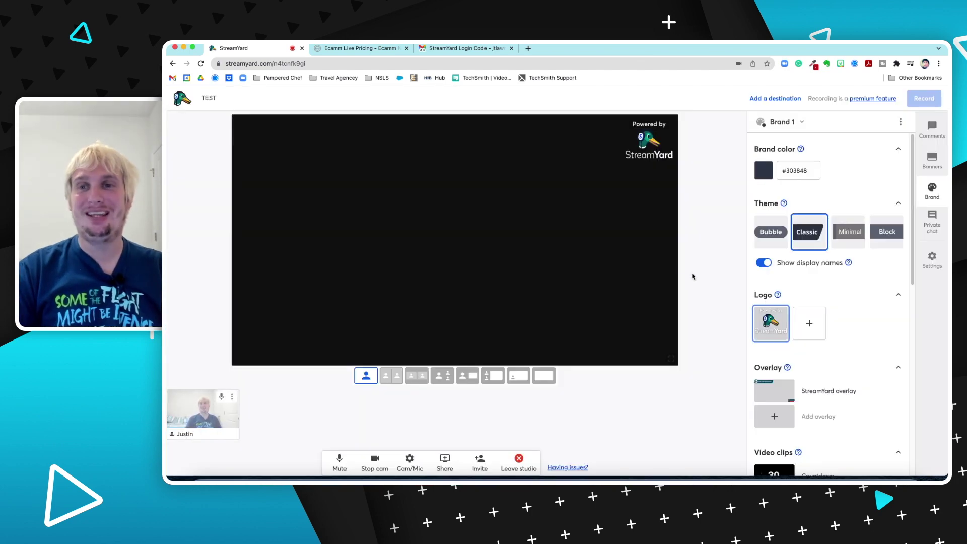
Show the example StreamYard viewer comment on the stream and hide it again
left_click(931, 160)
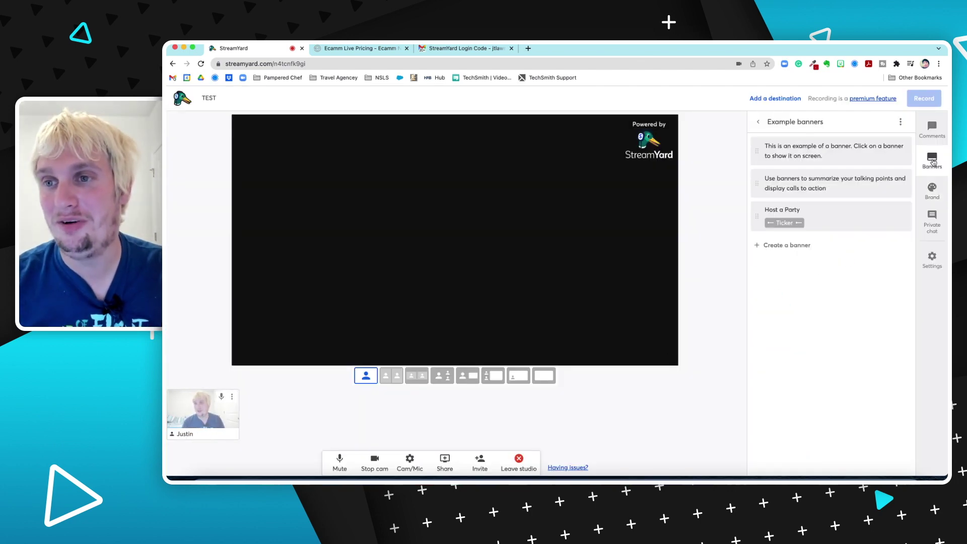
left_click(926, 136)
left_click(826, 146)
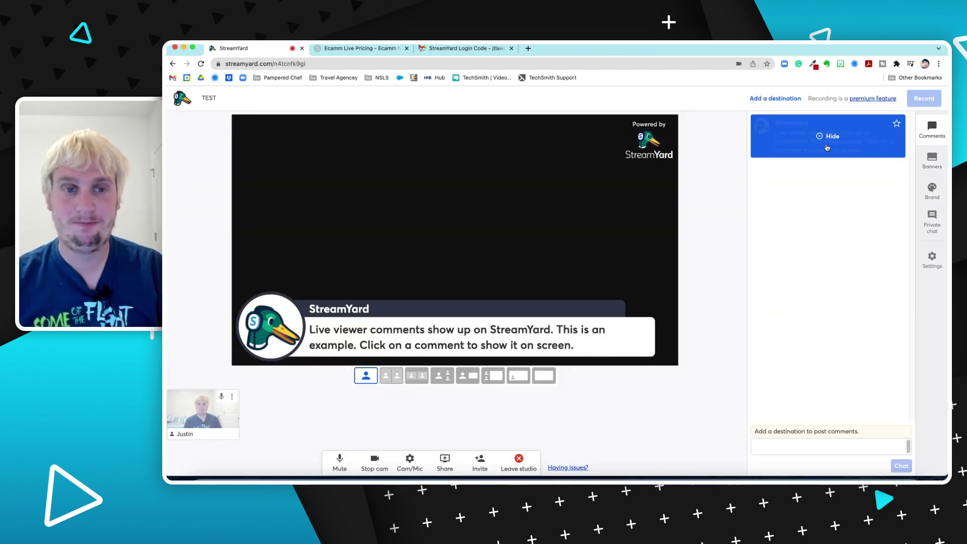
left_click(827, 147)
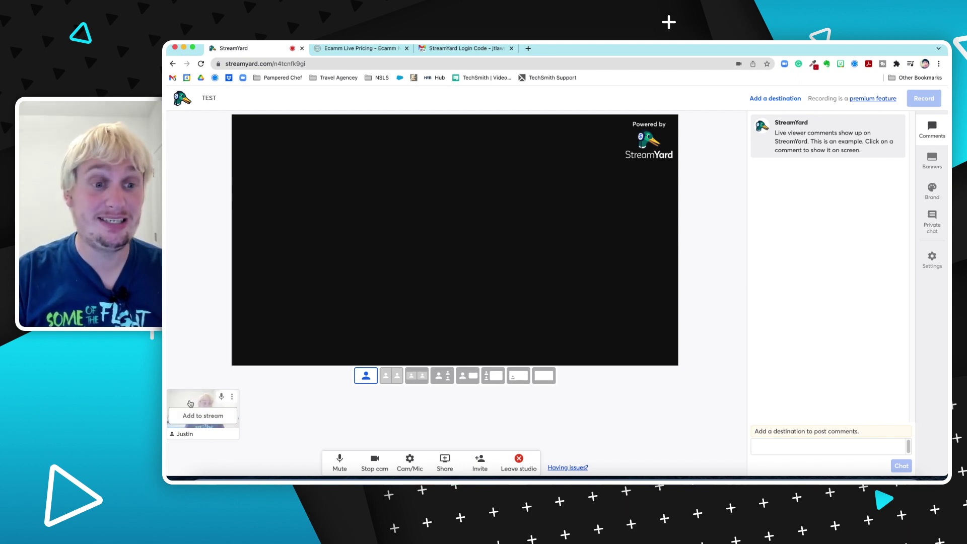
Add the host's camera to the stream and look over the available sharing options
left_click(192, 414)
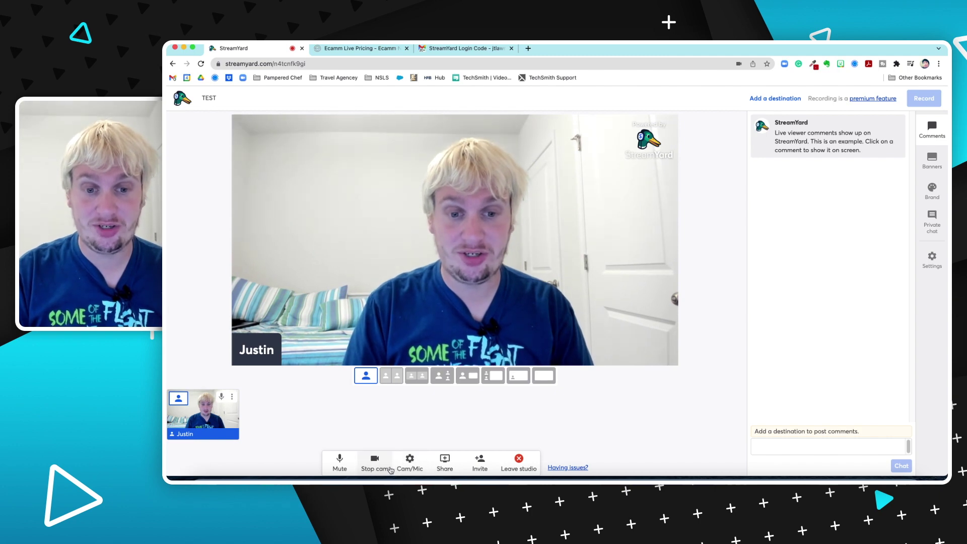
left_click(439, 469)
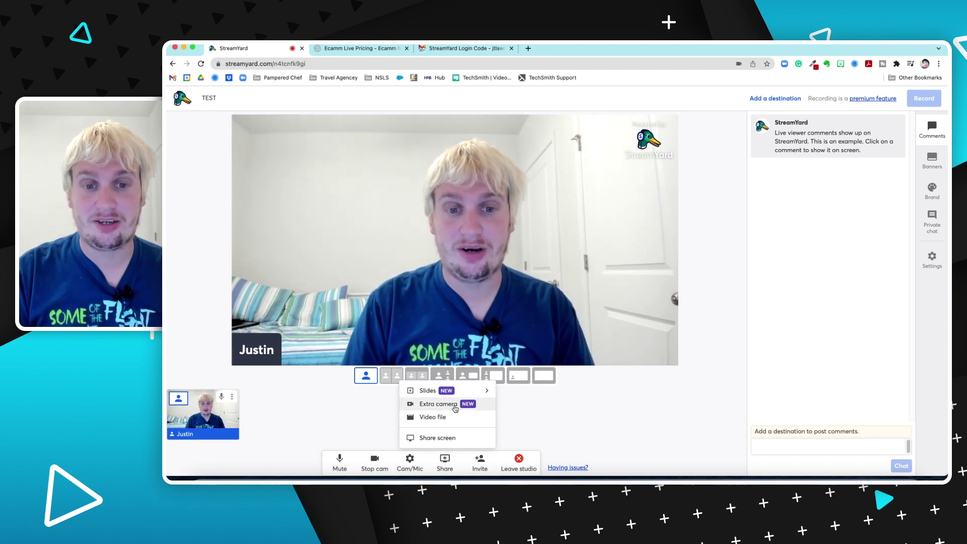
left_click(583, 402)
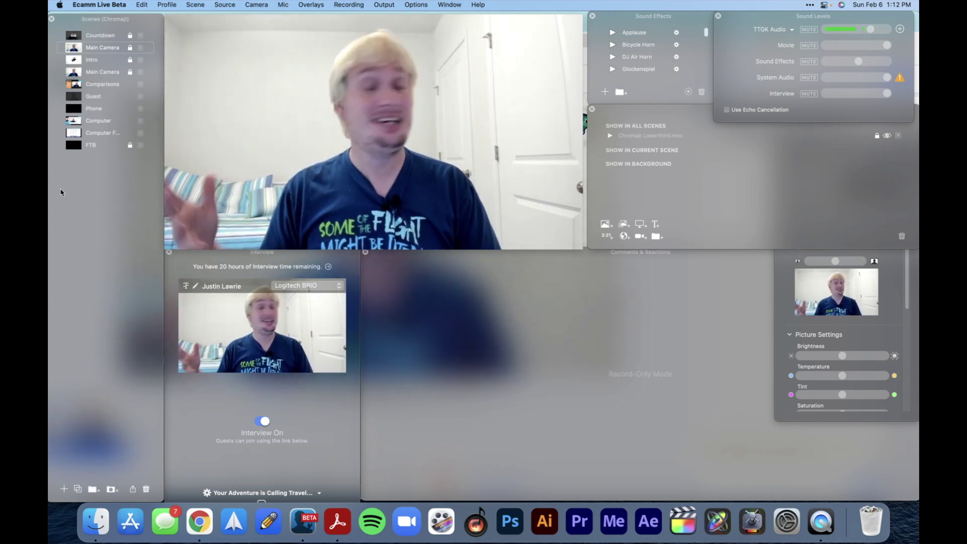
In Ecamm Live, switch to the Comparisons scene and return to the Main Camera scene
key("super+5")
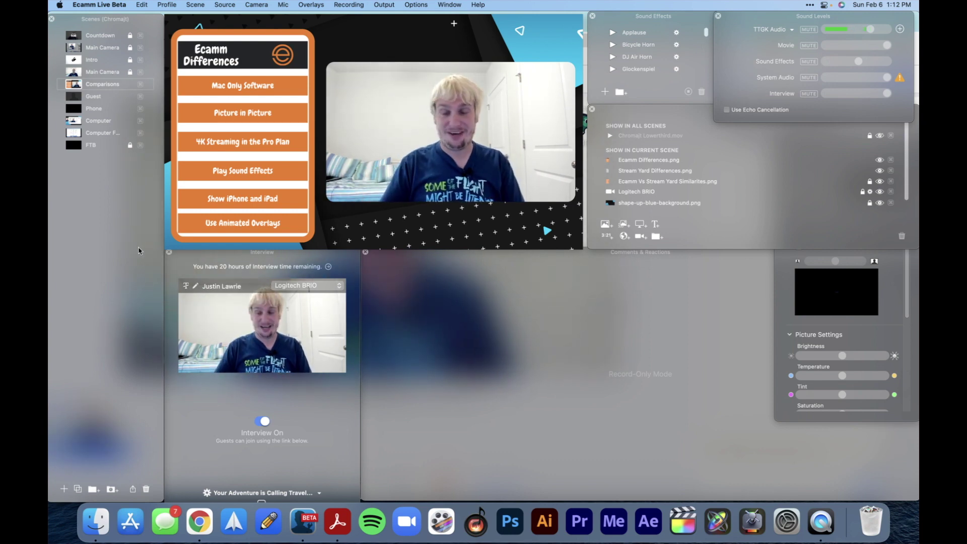
key("super+2")
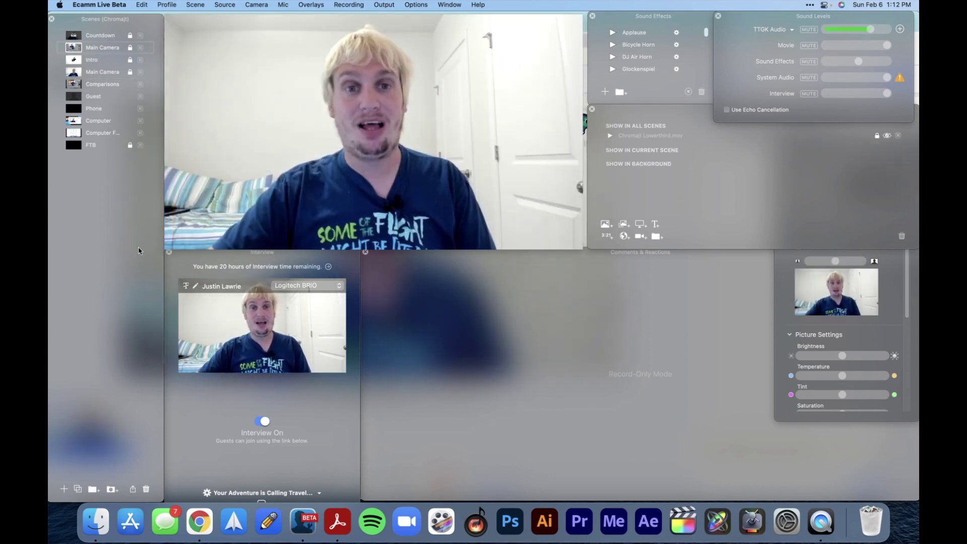